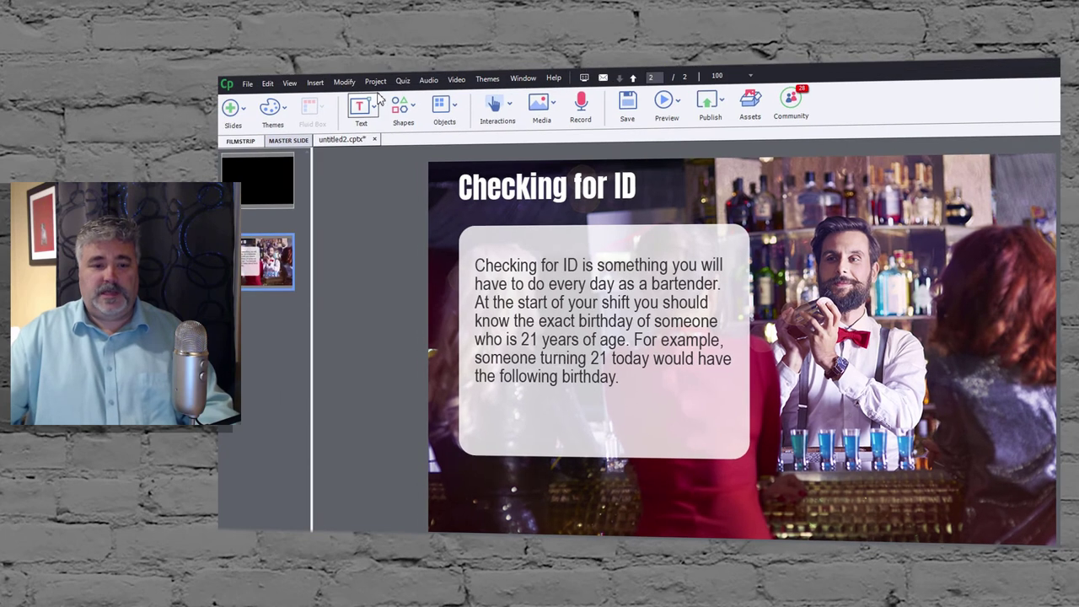
# Create a user variable named v_21YearsAgo with the value 0
pyautogui.click(381, 83)
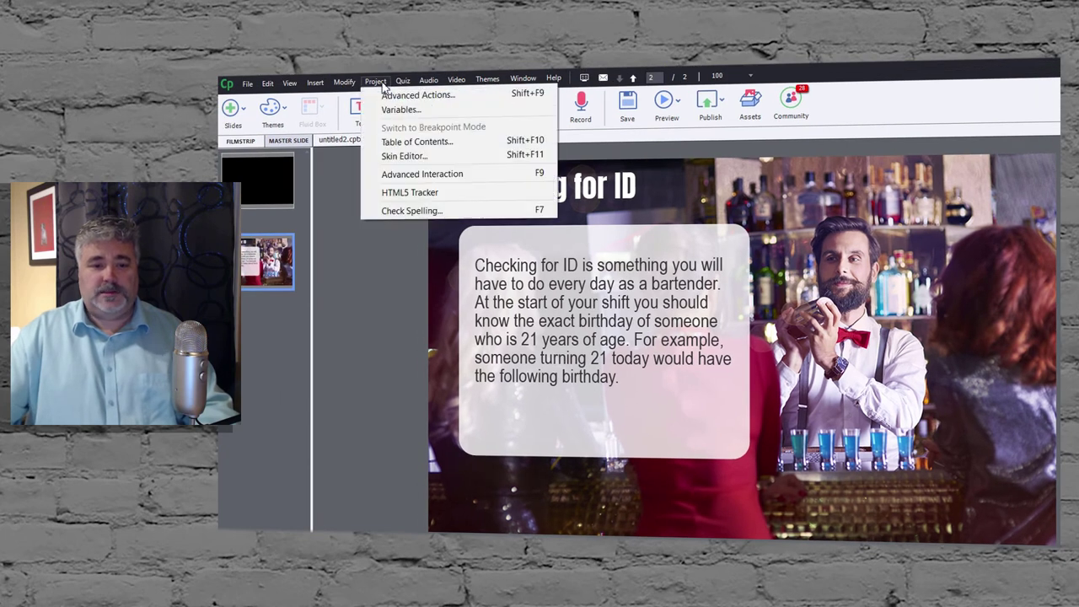
pyautogui.click(401, 109)
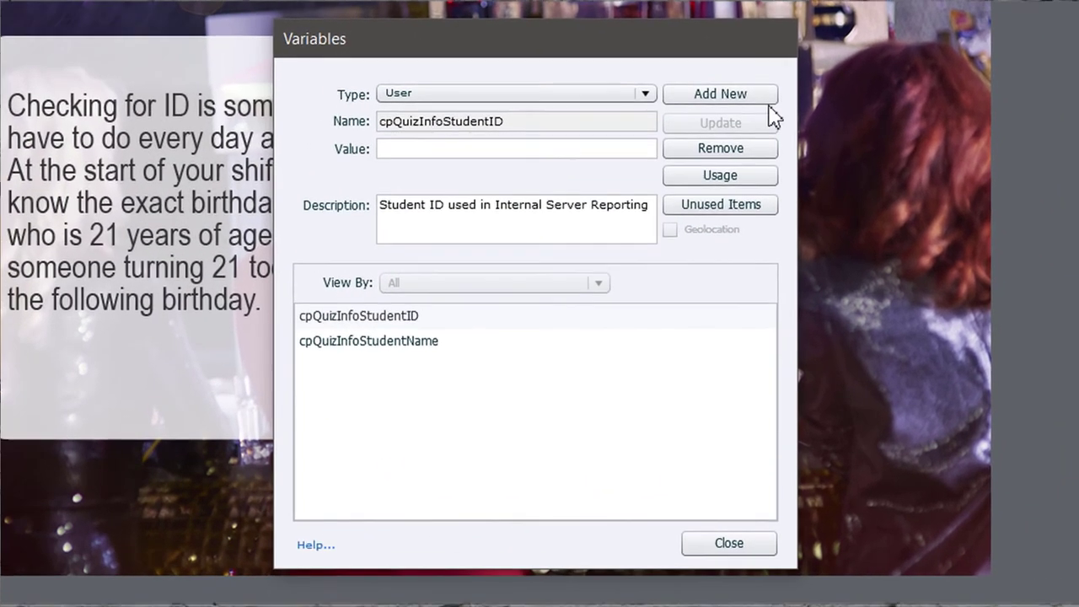
pyautogui.click(724, 94)
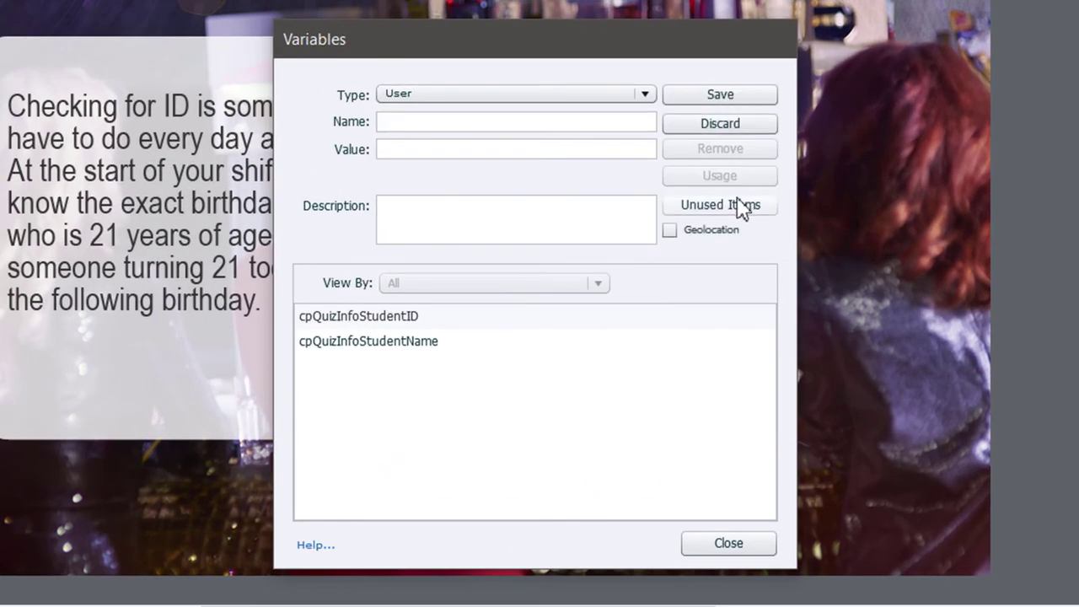
pyautogui.click(402, 121)
pyautogui.write('v_')
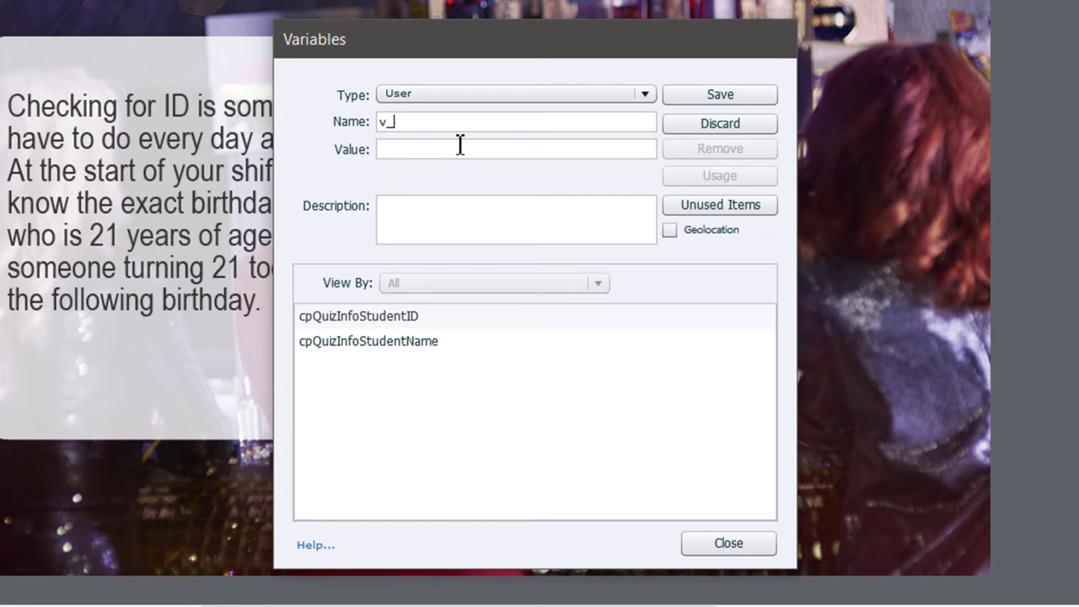
pyautogui.write('21YearsAgo')
pyautogui.click(443, 148)
pyautogui.write('0')
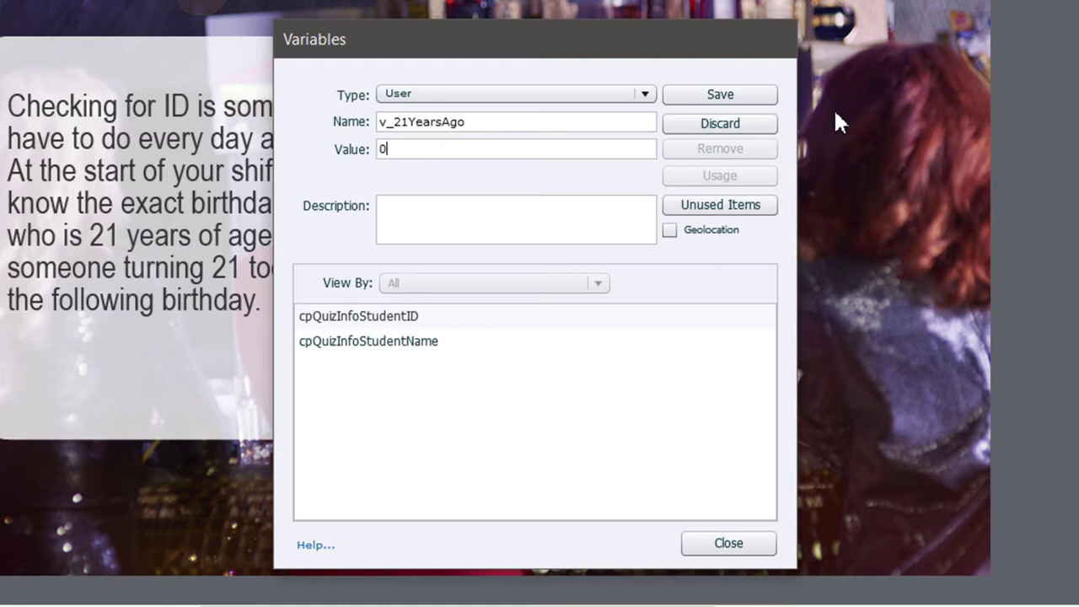
pyautogui.click(741, 97)
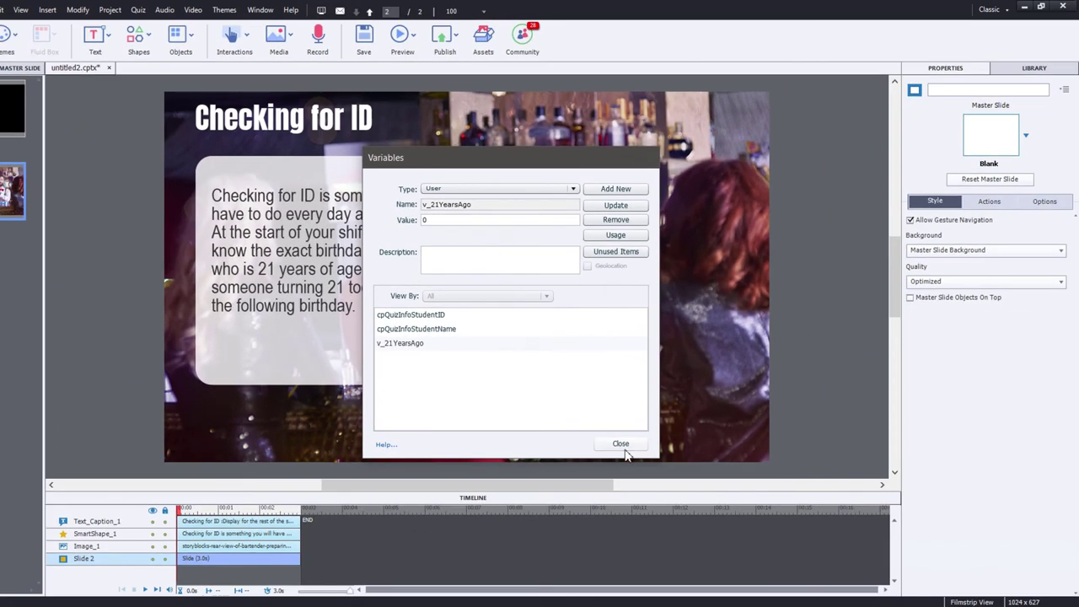
pyautogui.click(626, 449)
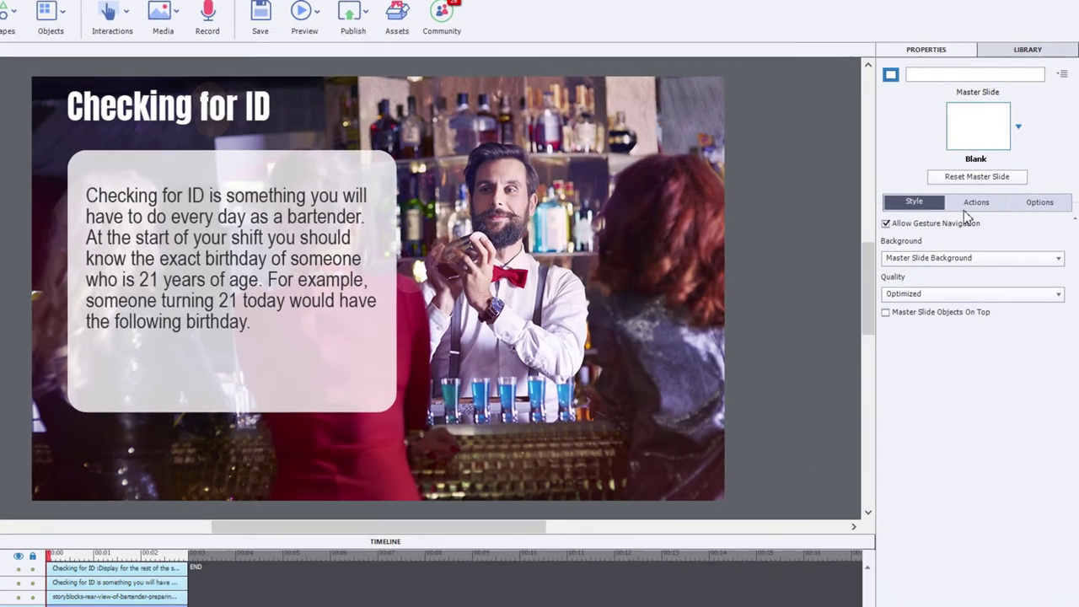
# Set the slide's On Enter action to Execute Advanced Actions and open the editor for its script
pyautogui.click(989, 207)
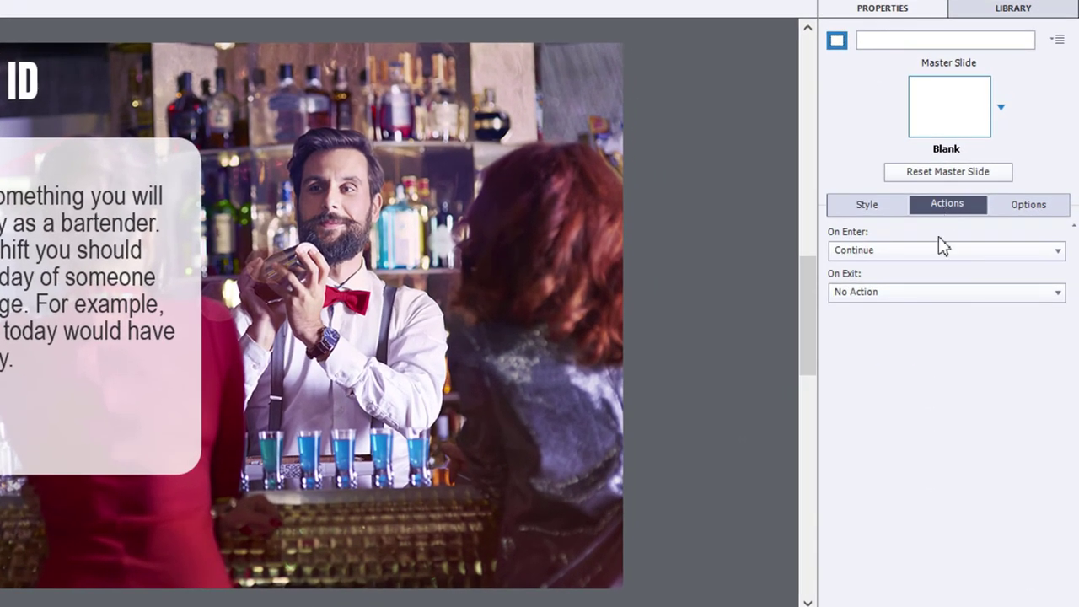
pyautogui.click(947, 253)
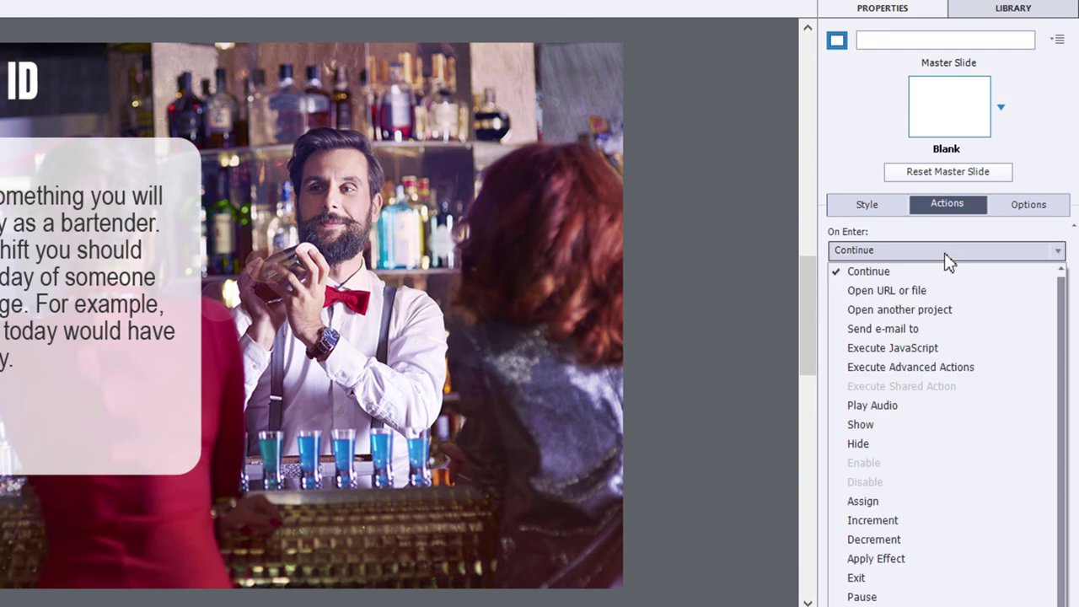
pyautogui.click(964, 367)
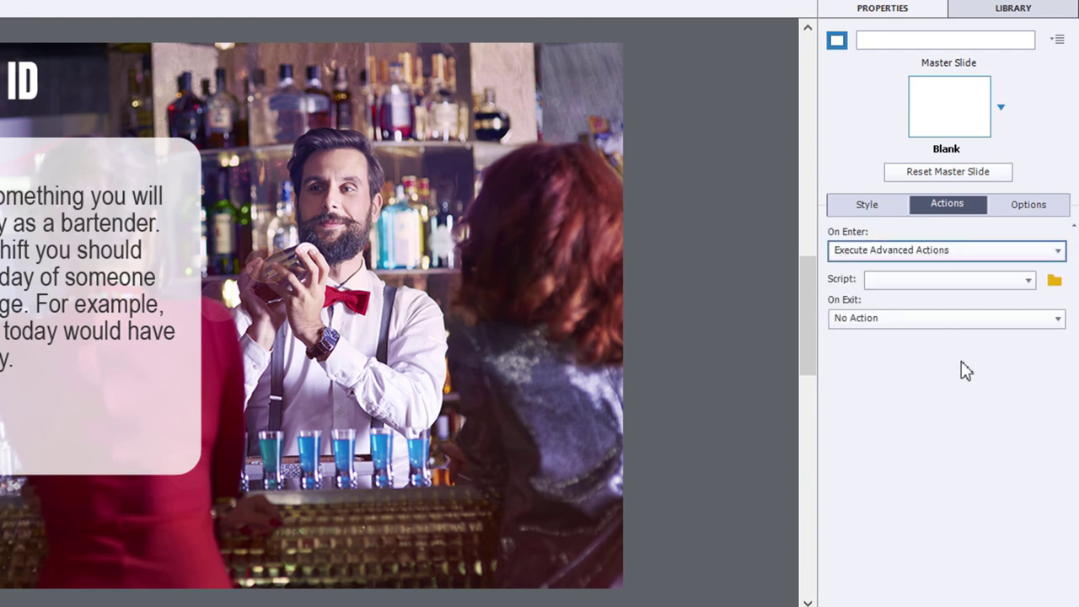
pyautogui.click(1053, 282)
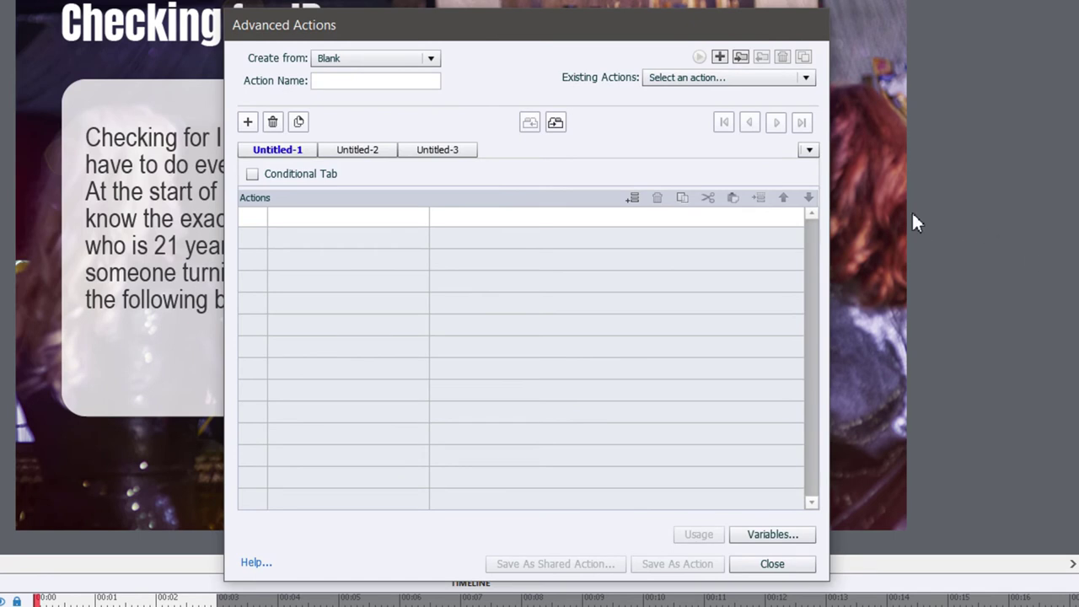
# Name the advanced action Calculate_Birthday and add an Expression whose result goes into v_21YearsAgo
pyautogui.click(369, 80)
pyautogui.write('Calculate_Birthday')
pyautogui.doubleClick(307, 221)
pyautogui.write('exp')
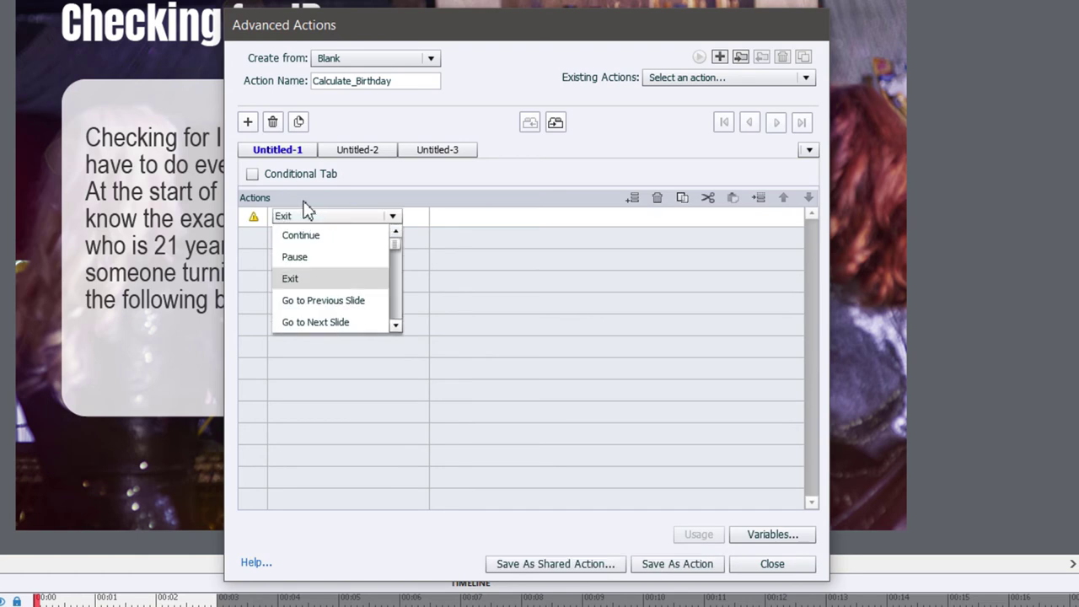
pyautogui.press('Return')
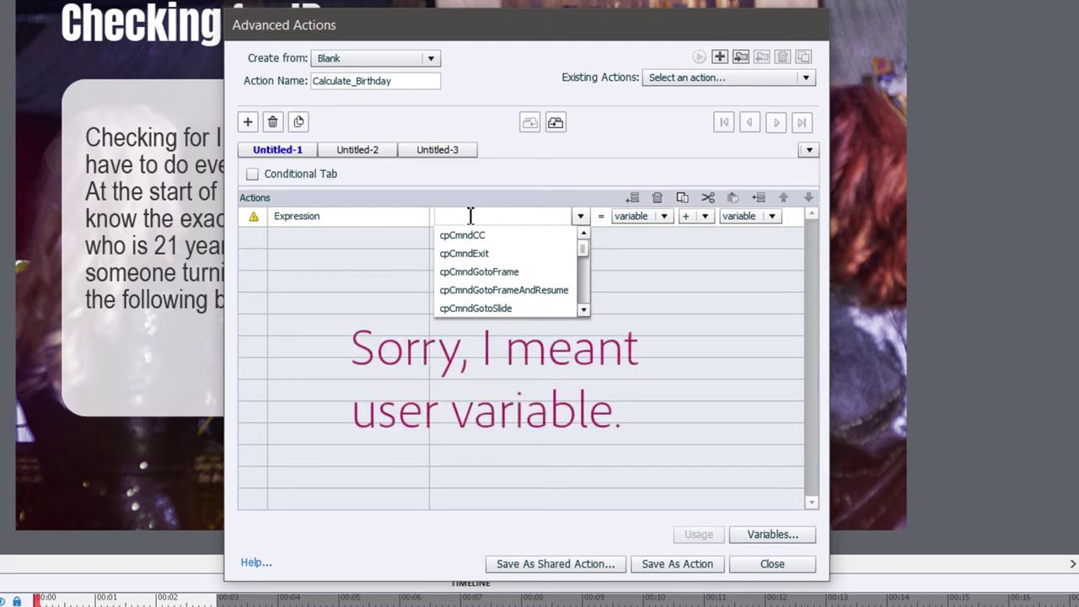
pyautogui.write('v_')
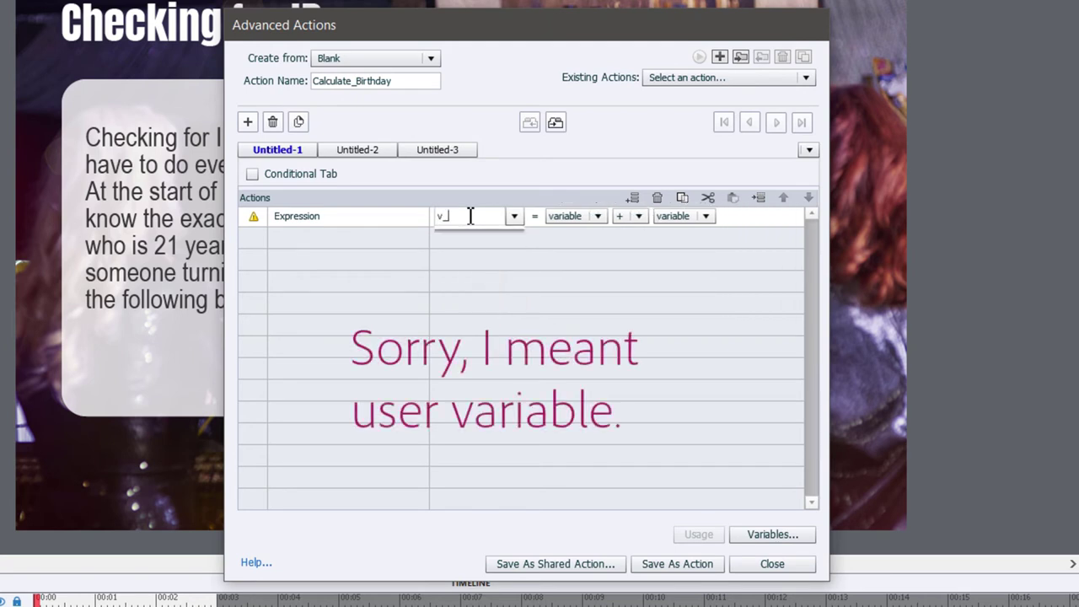
pyautogui.write('2')
pyautogui.press('Return')
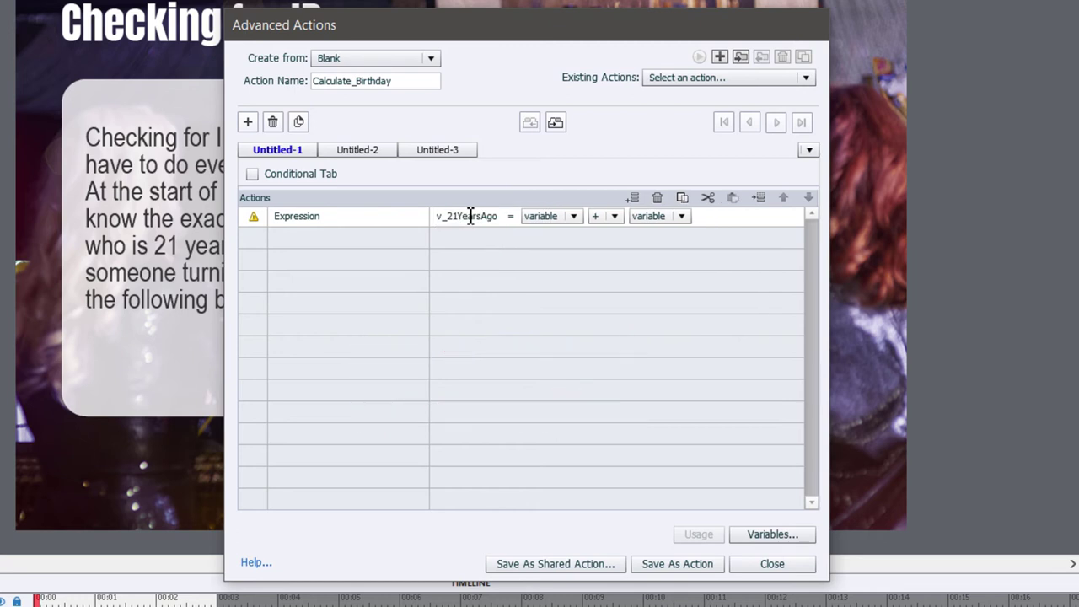
# Set the expression's first operand to the variable cpInfoCurrentYear
pyautogui.click(574, 216)
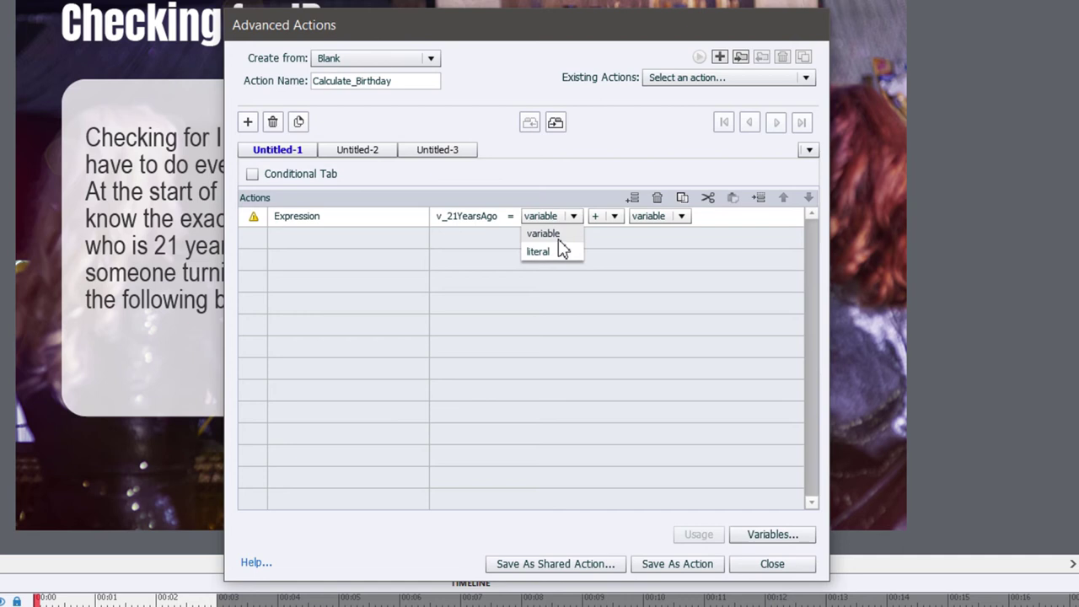
pyautogui.click(544, 233)
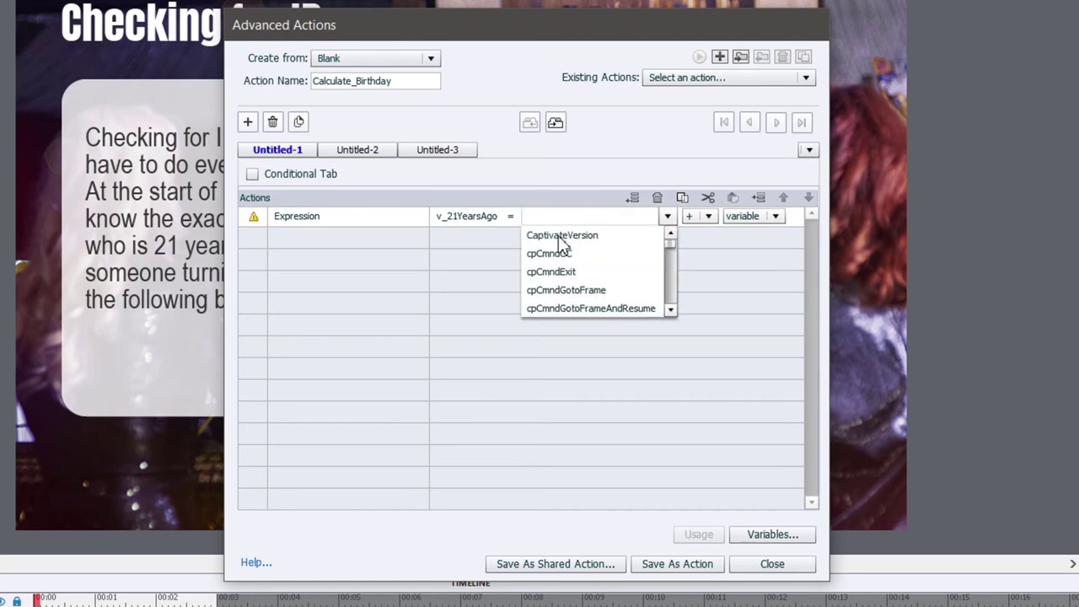
pyautogui.write('c')
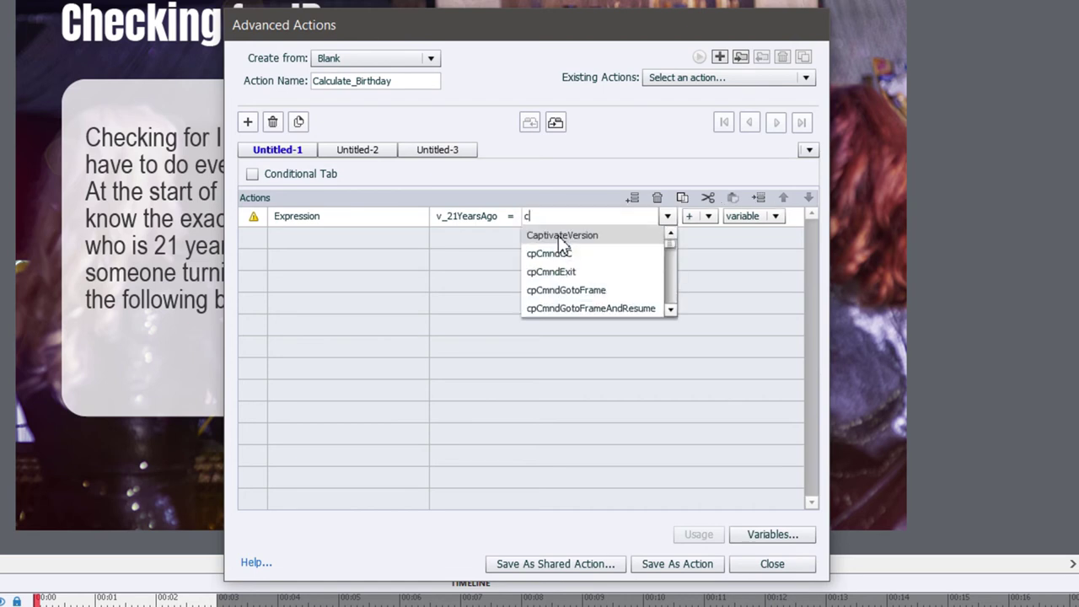
pyautogui.write('pinfoc')
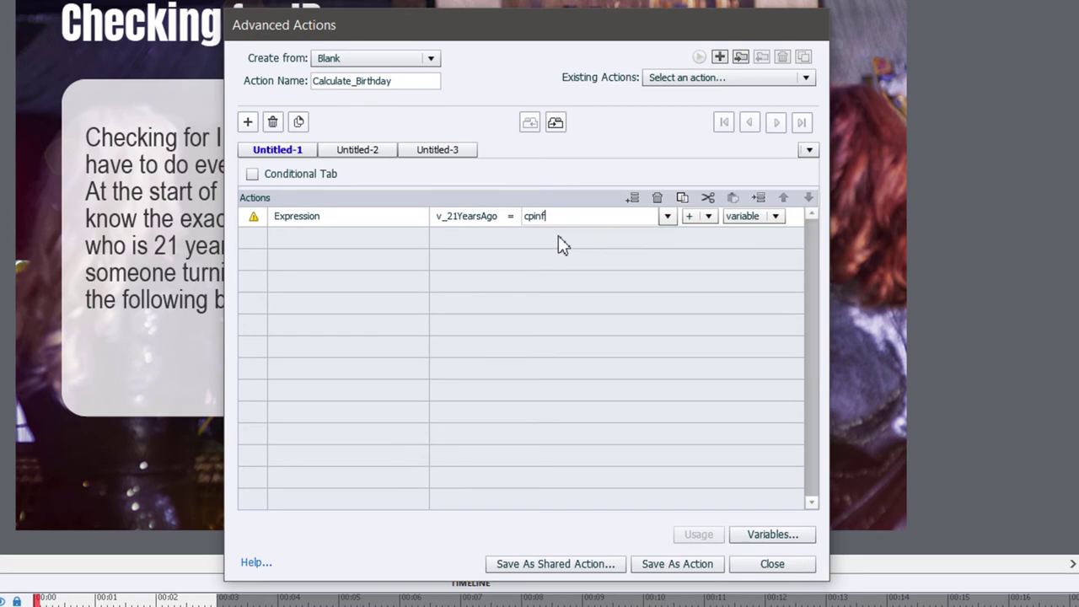
pyautogui.press('Down')
pyautogui.press('Down')
pyautogui.press('Down')
pyautogui.press('Down')
pyautogui.press('Down')
pyautogui.press('Down')
pyautogui.press('Down')
pyautogui.press('Down')
pyautogui.press('Down')
pyautogui.press('Down')
pyautogui.press('Down')
pyautogui.press('Down')
pyautogui.press('Down')
pyautogui.press('Down')
pyautogui.press('Down')
pyautogui.press('Down')
pyautogui.press('Down')
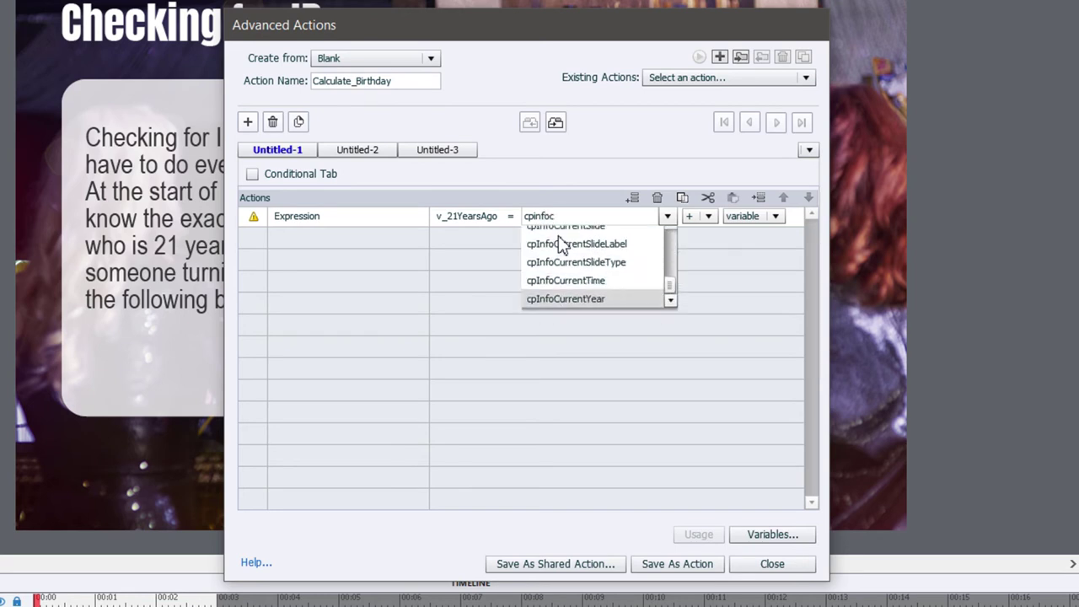
pyautogui.press('Return')
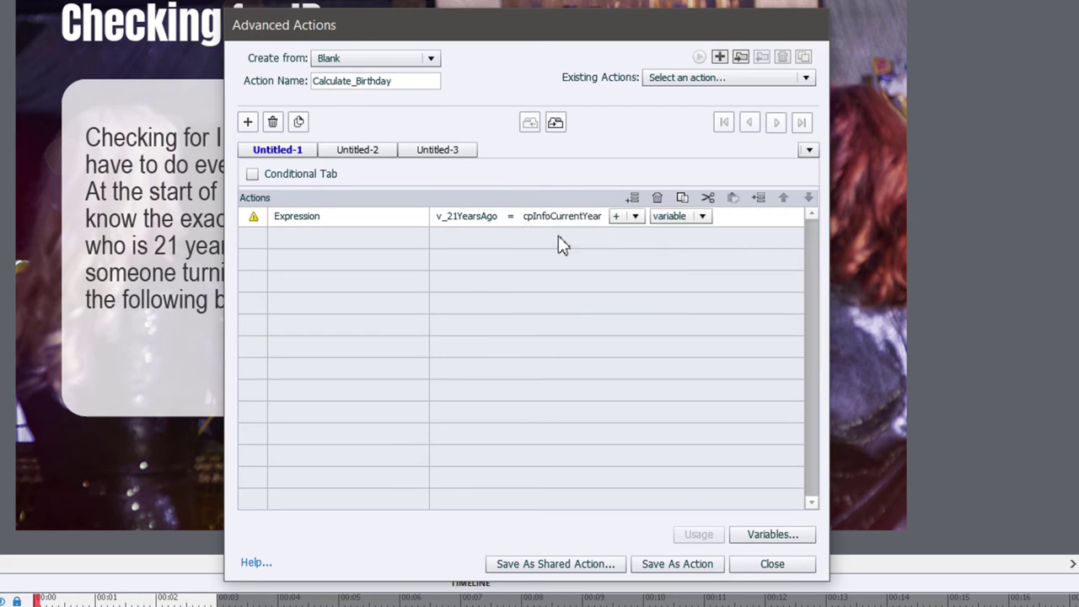
# Subtract the literal 21 in the expression and save the Calculate_Birthday action
pyautogui.click(636, 218)
pyautogui.click(629, 265)
pyautogui.click(654, 217)
pyautogui.click(658, 251)
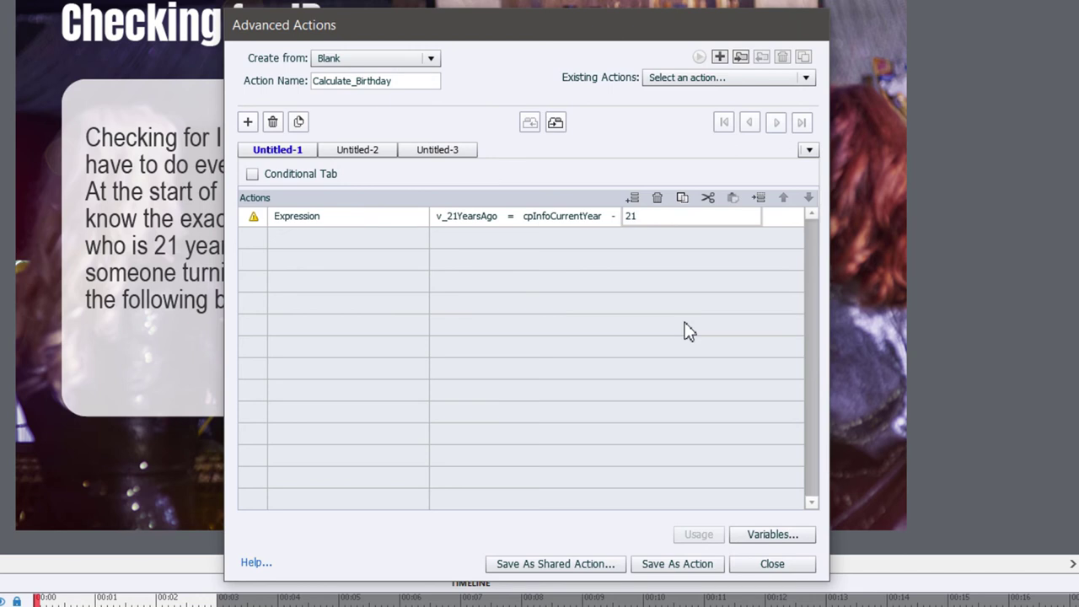
pyautogui.press('Return')
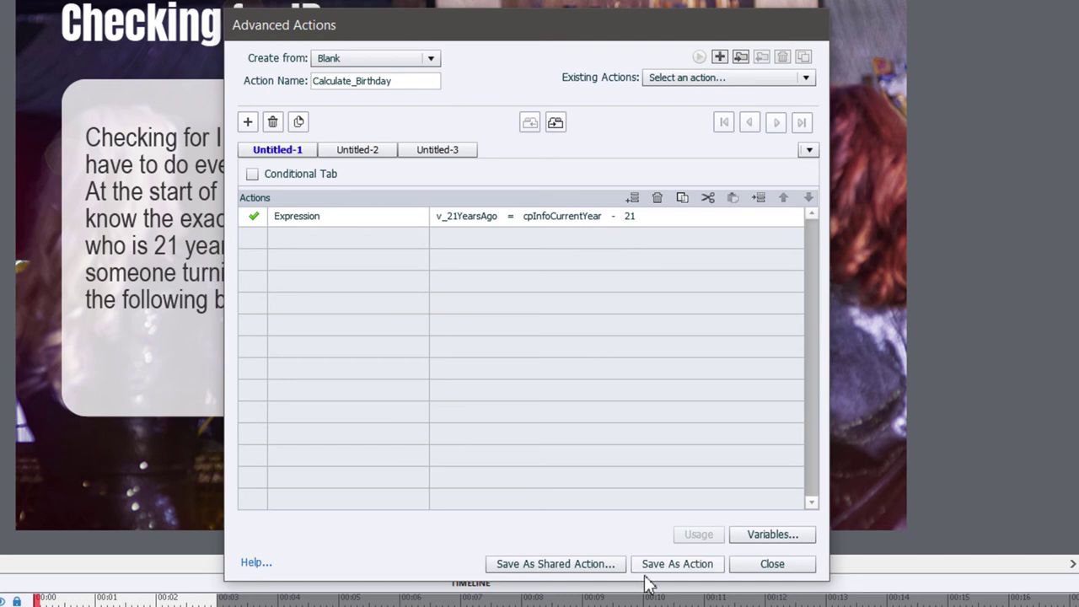
pyautogui.click(682, 566)
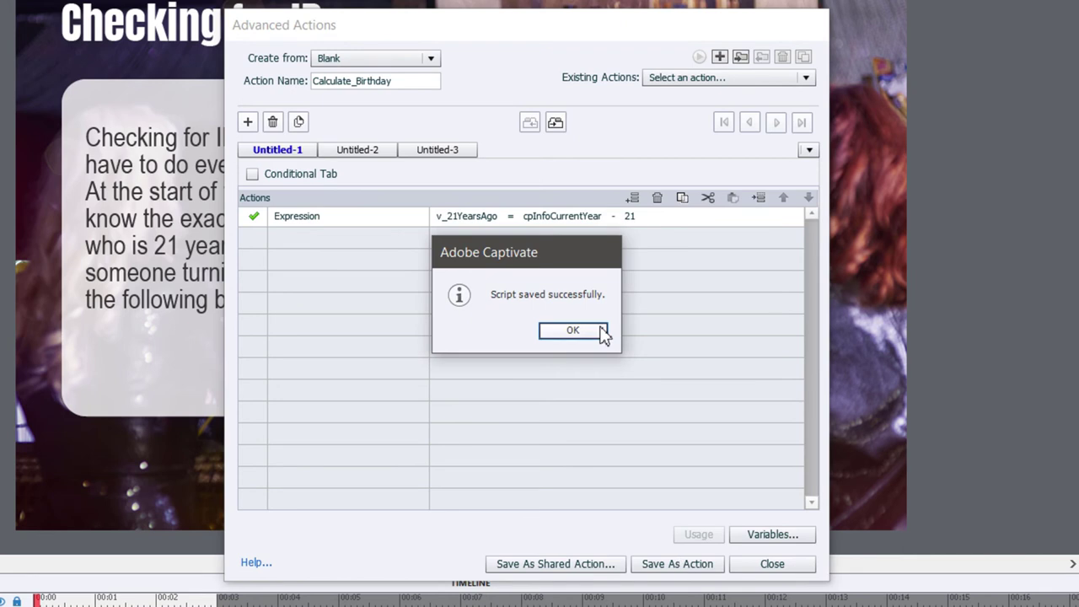
pyautogui.click(590, 331)
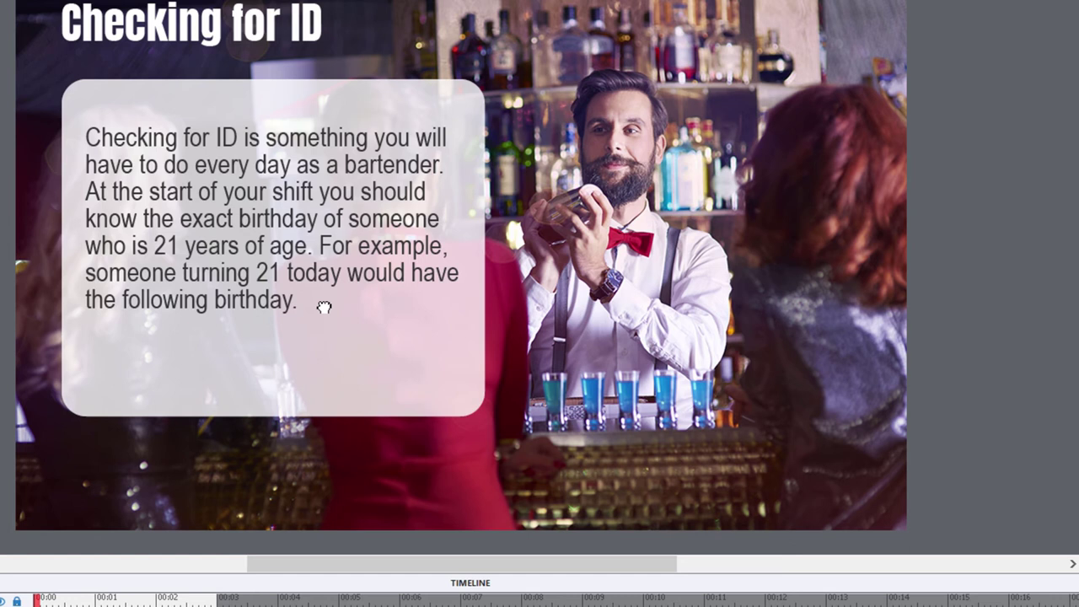
# Insert the system variable cpInfoCurrentMonth on a new line after "the following birthday." in the slide's text shape
pyautogui.doubleClick(324, 307)
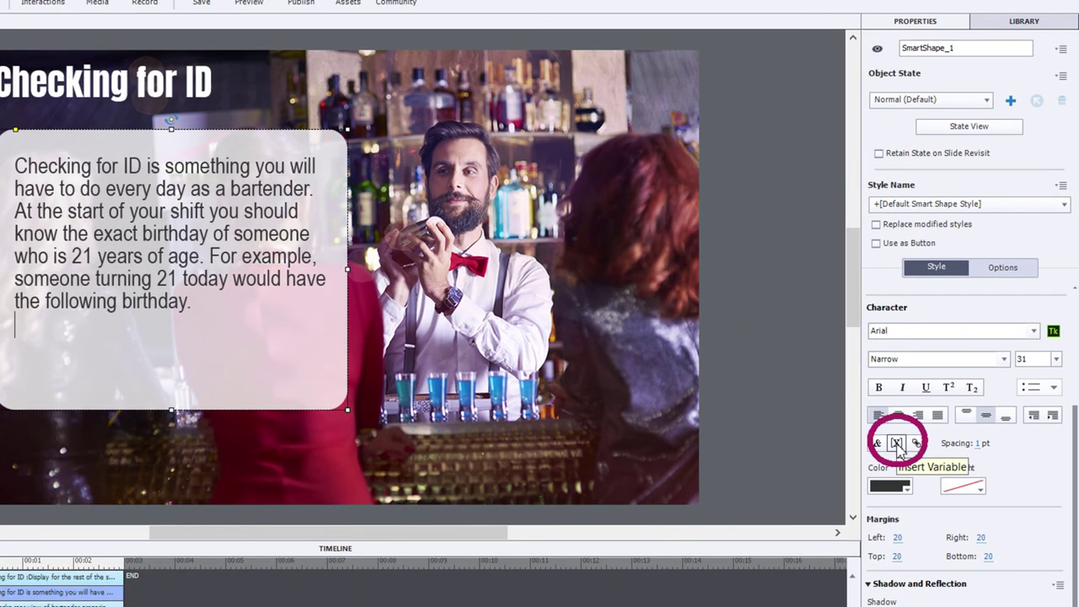
pyautogui.click(896, 443)
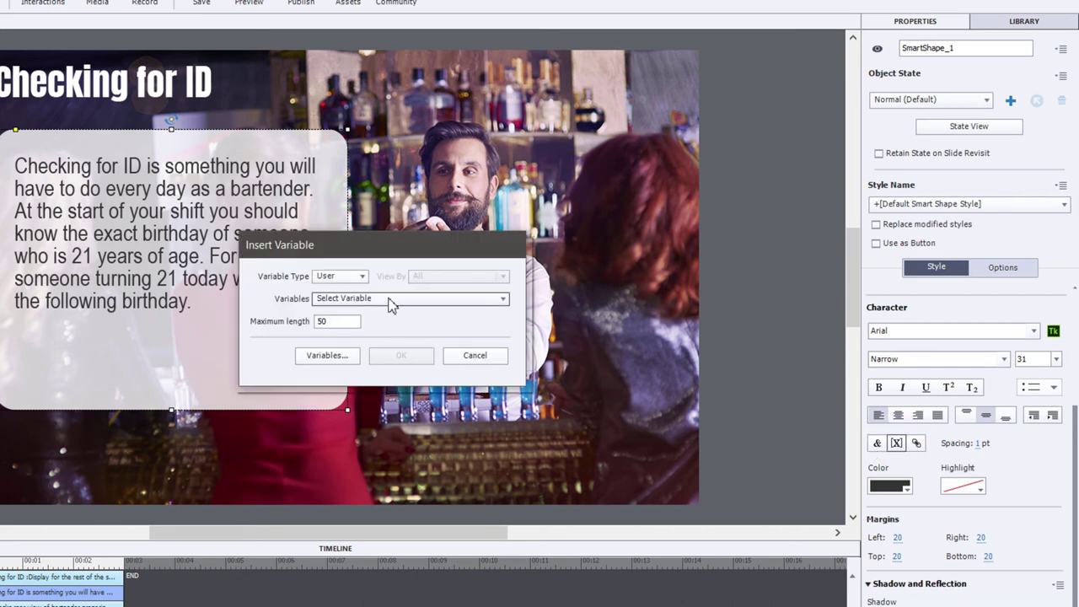
pyautogui.click(347, 278)
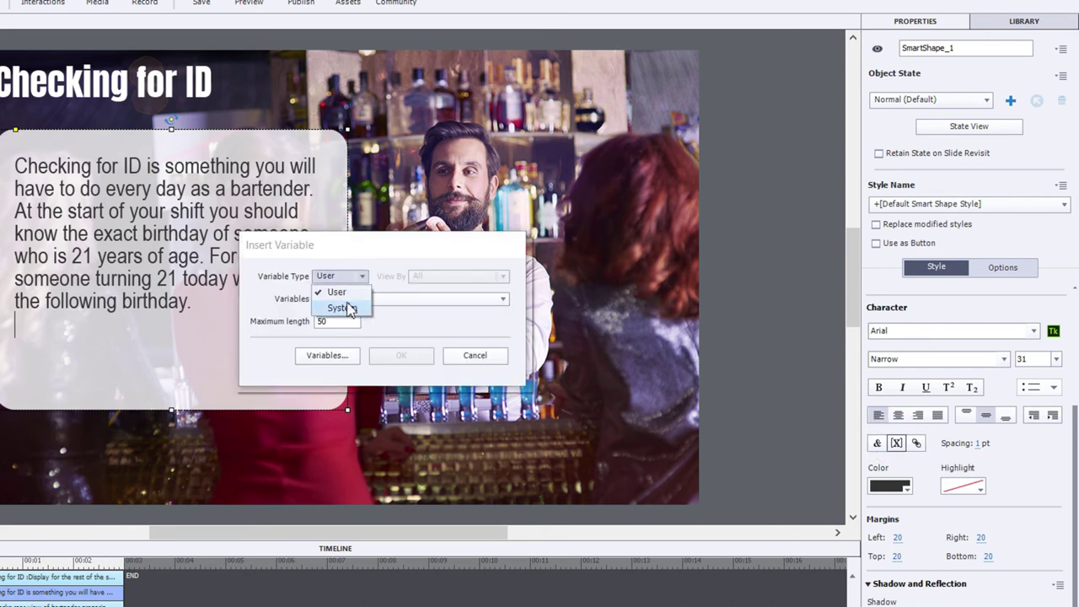
pyautogui.click(345, 307)
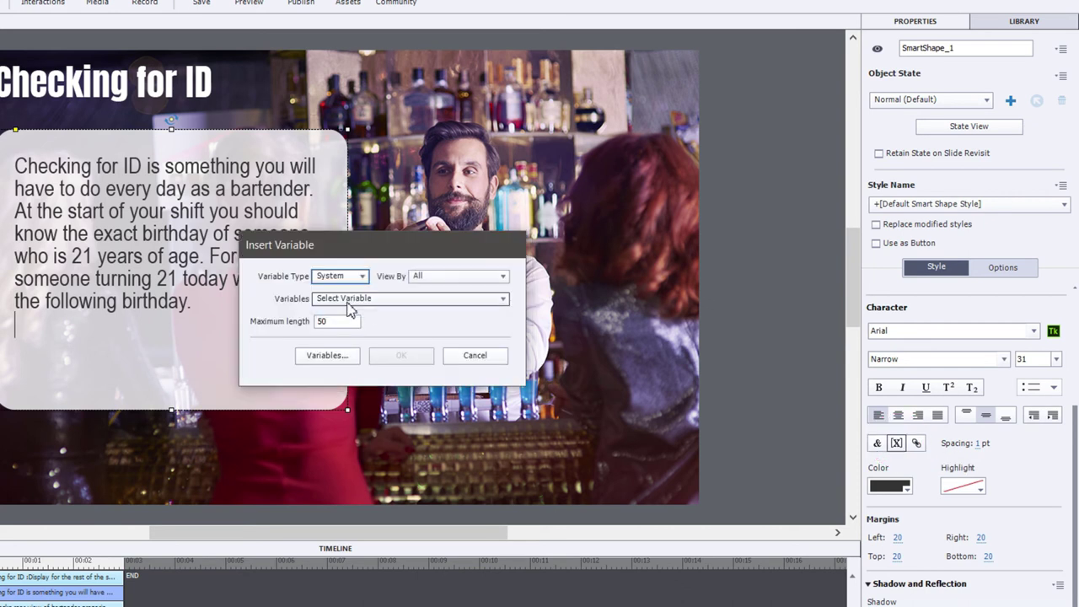
pyautogui.click(392, 299)
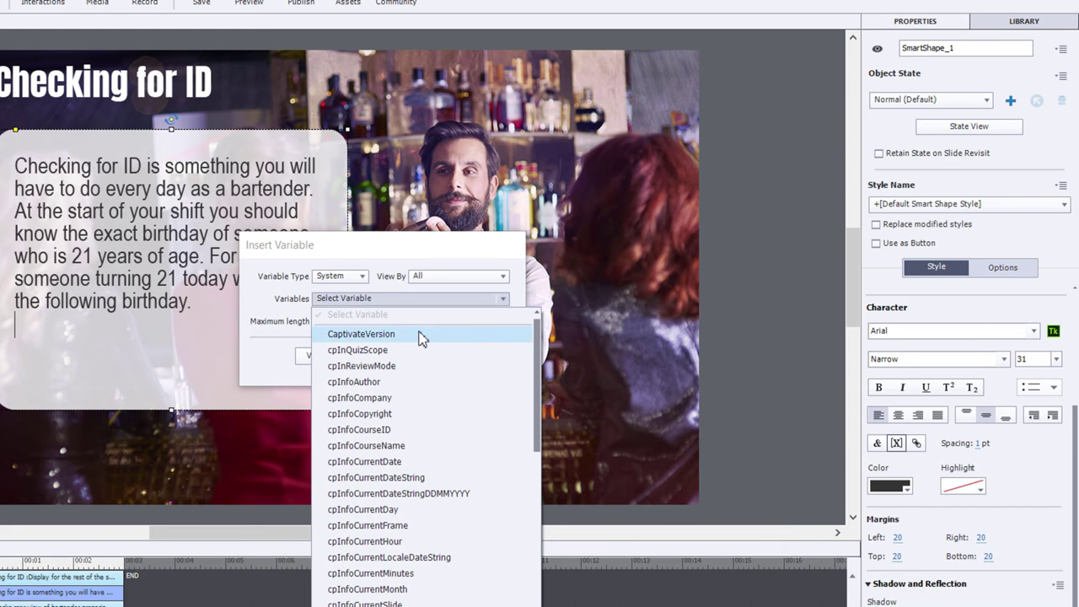
pyautogui.click(418, 589)
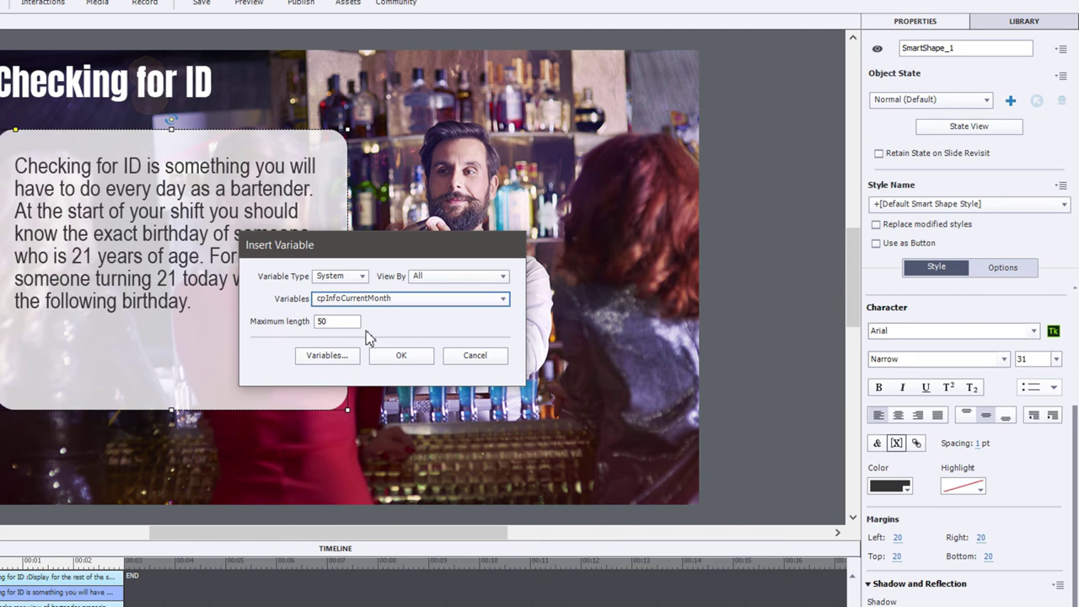
pyautogui.click(410, 358)
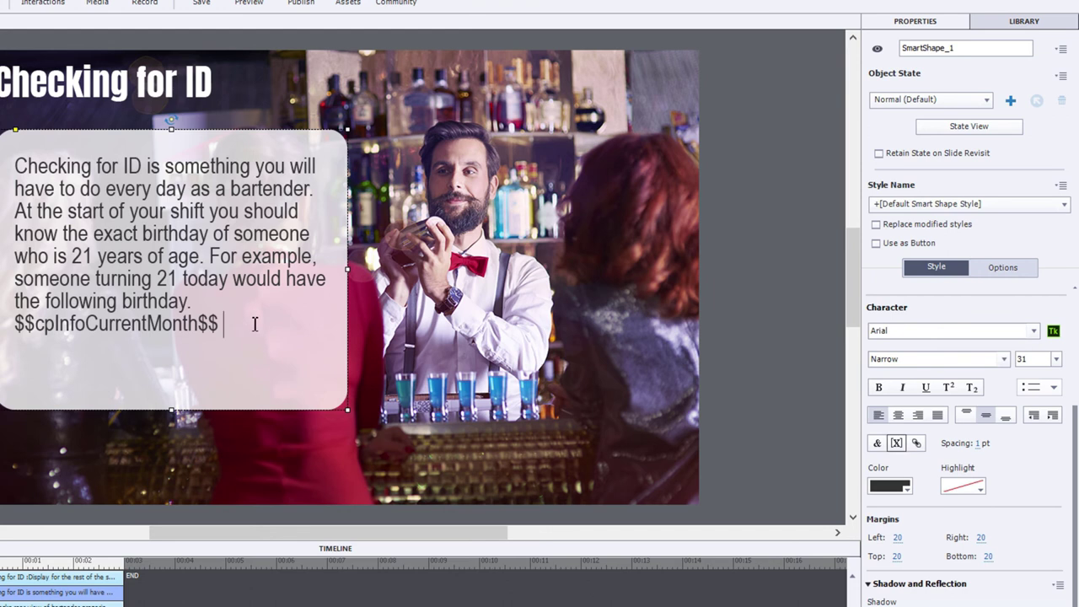
# Add a slash after $$cpInfoCurrentMonth$$ in the text shape and insert the system variable cpInfoCurrentDate behind it
pyautogui.write('/')
pyautogui.click(897, 444)
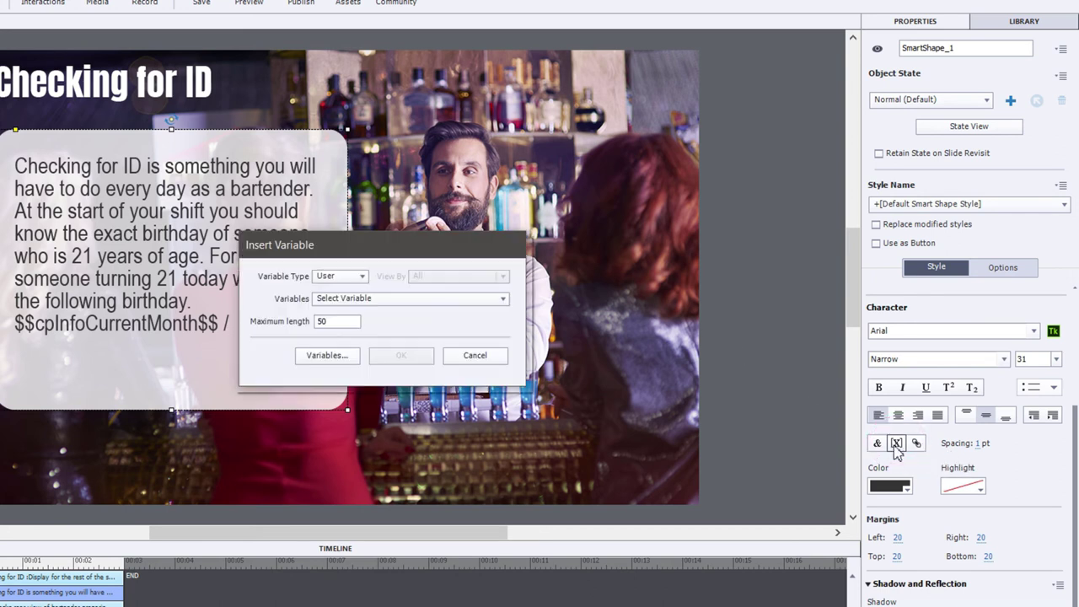
pyautogui.click(350, 281)
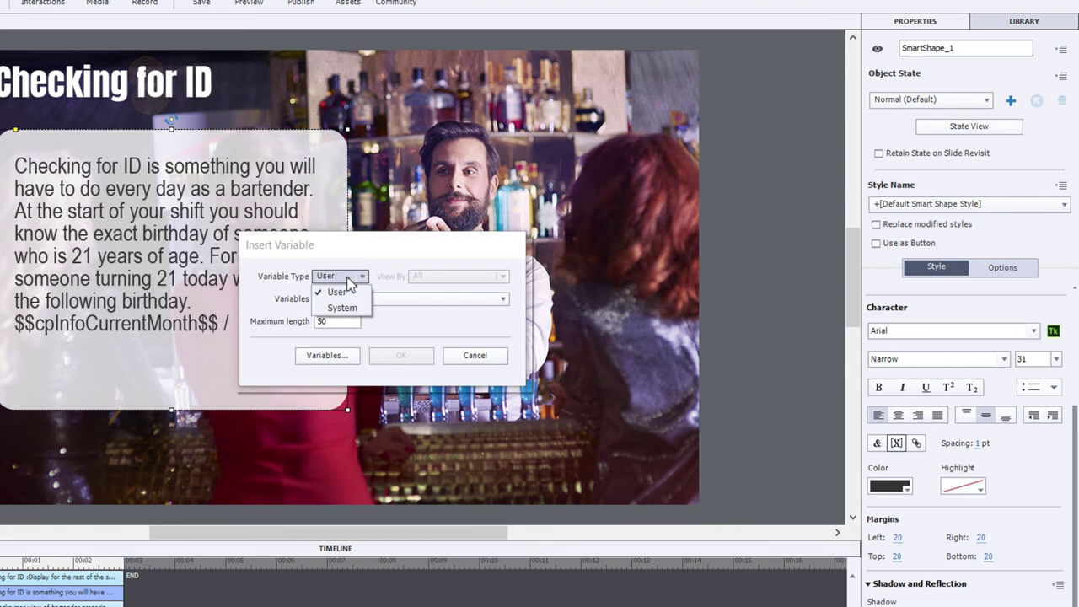
pyautogui.click(349, 308)
pyautogui.click(396, 300)
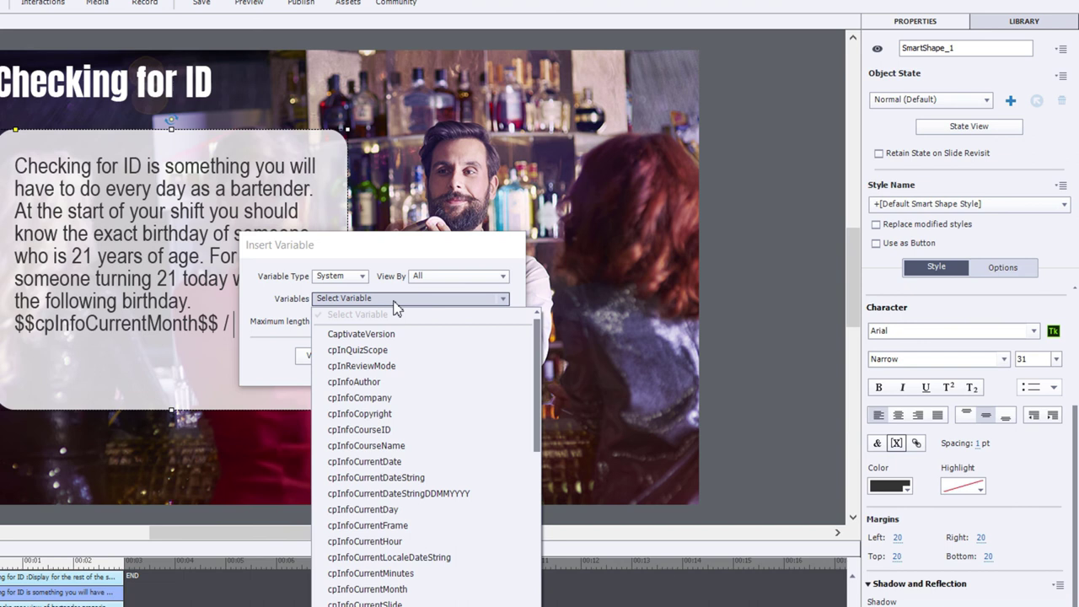
pyautogui.click(432, 462)
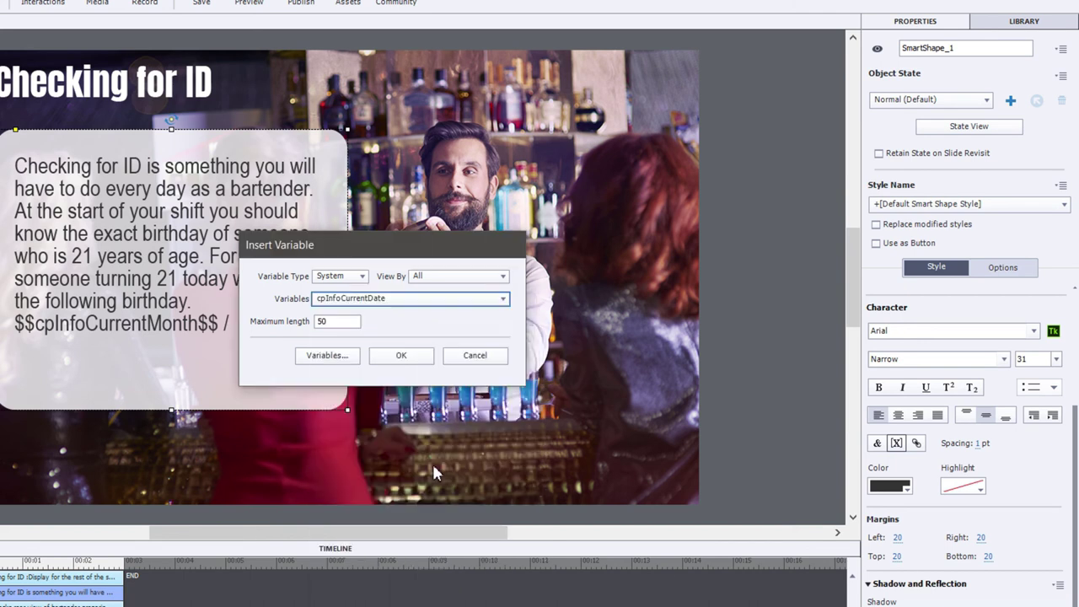
pyautogui.click(411, 359)
# Add a slash after $$cpInfoCurrentDate$$ and insert the user variable v_21YearsAgo behind it
pyautogui.write('/')
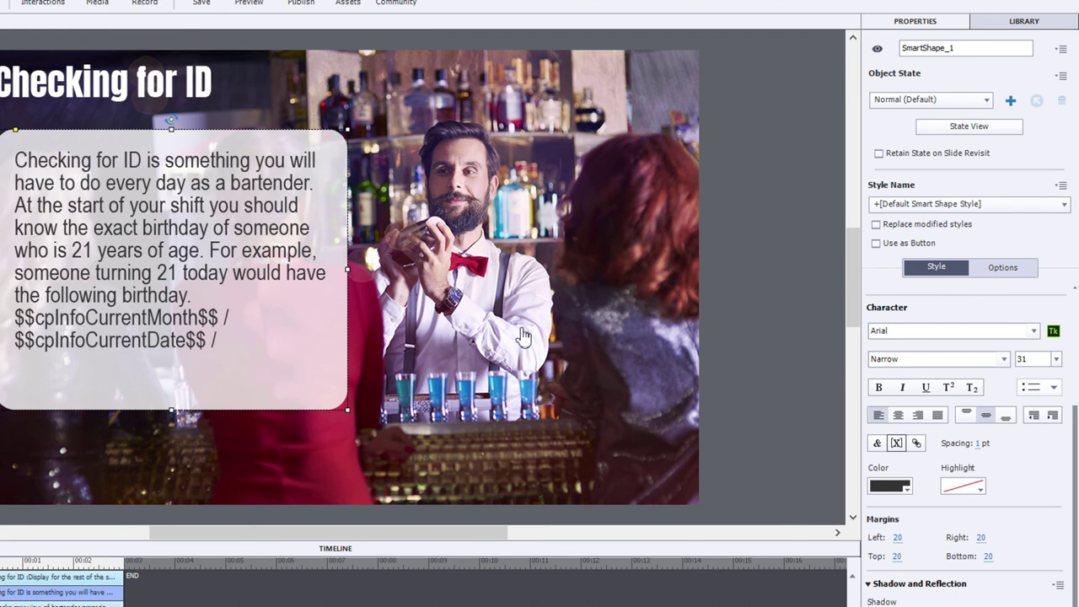
pyautogui.click(895, 444)
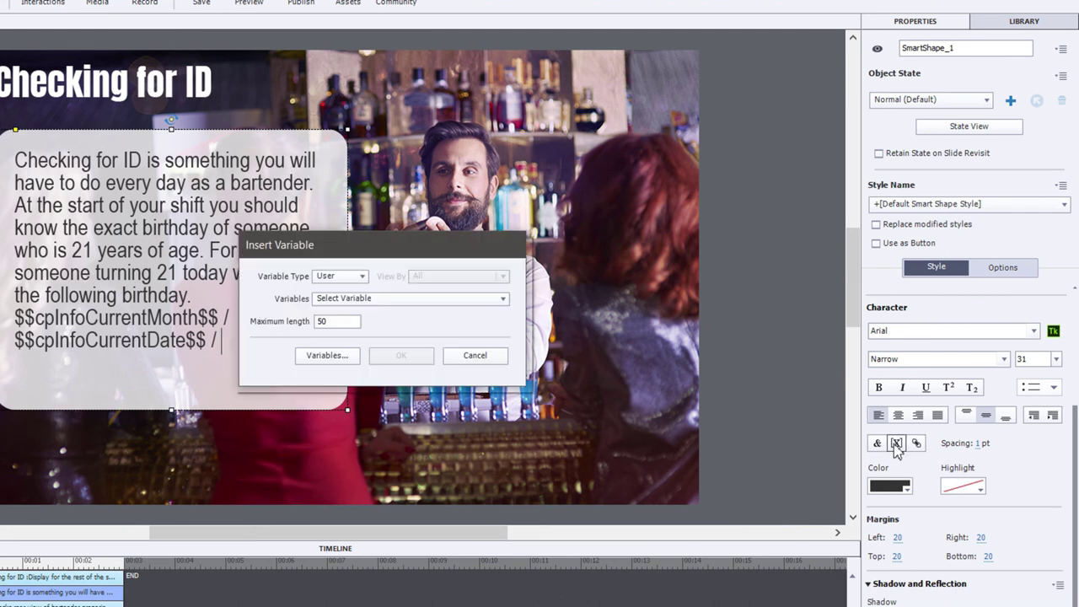
pyautogui.click(368, 303)
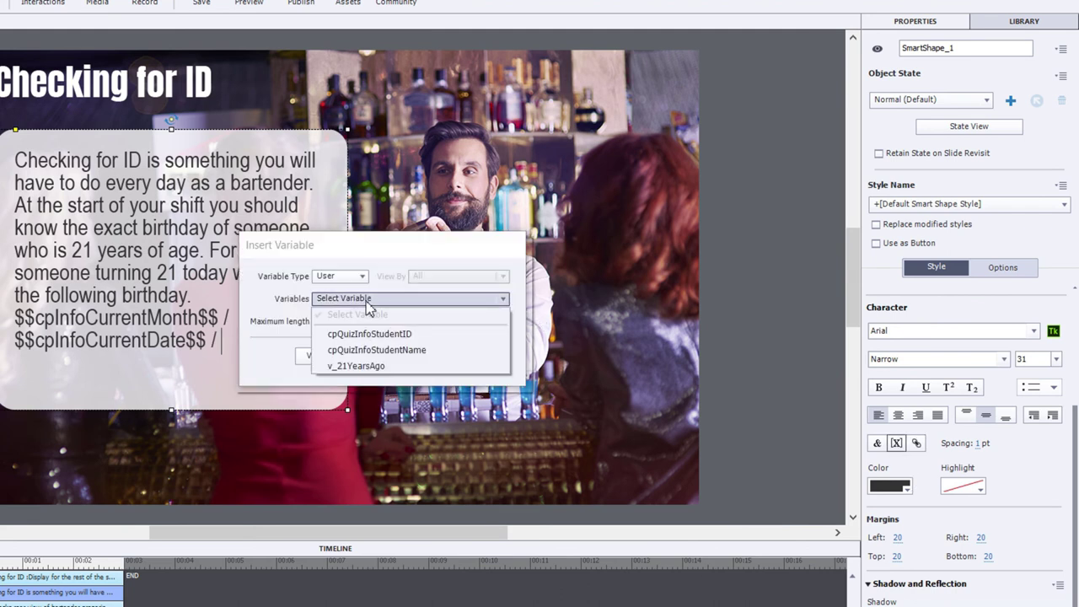
pyautogui.click(402, 366)
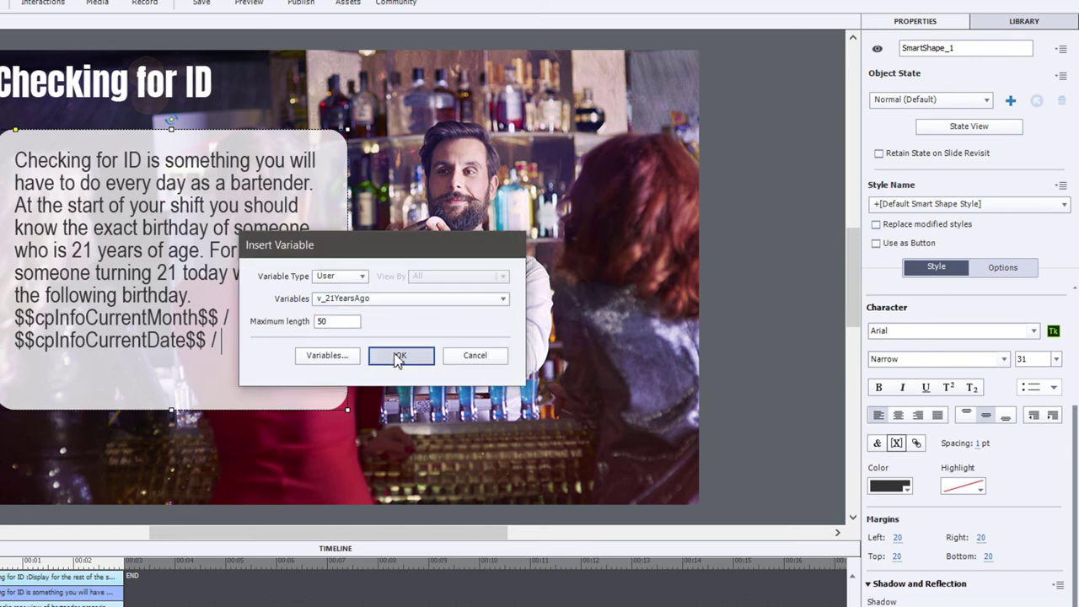
pyautogui.click(398, 357)
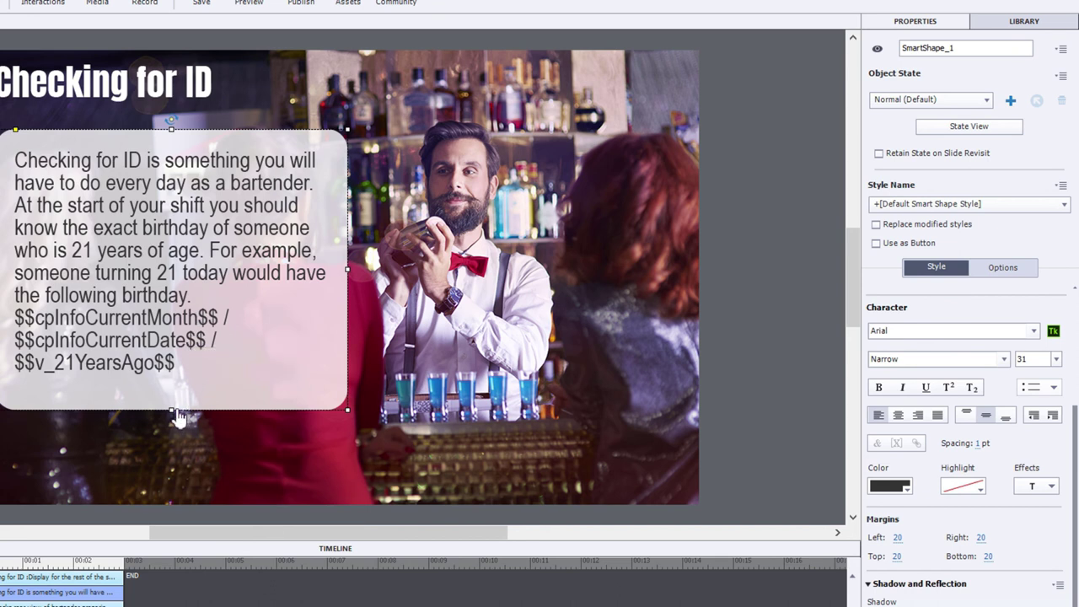
# Shorten the text shape by raising its lower edge to about the $$cpInfoCurrentDate$$ line, and preview the project as HTML5 in the browser
pyautogui.moveTo(172, 410); pyautogui.dragTo(171, 357)
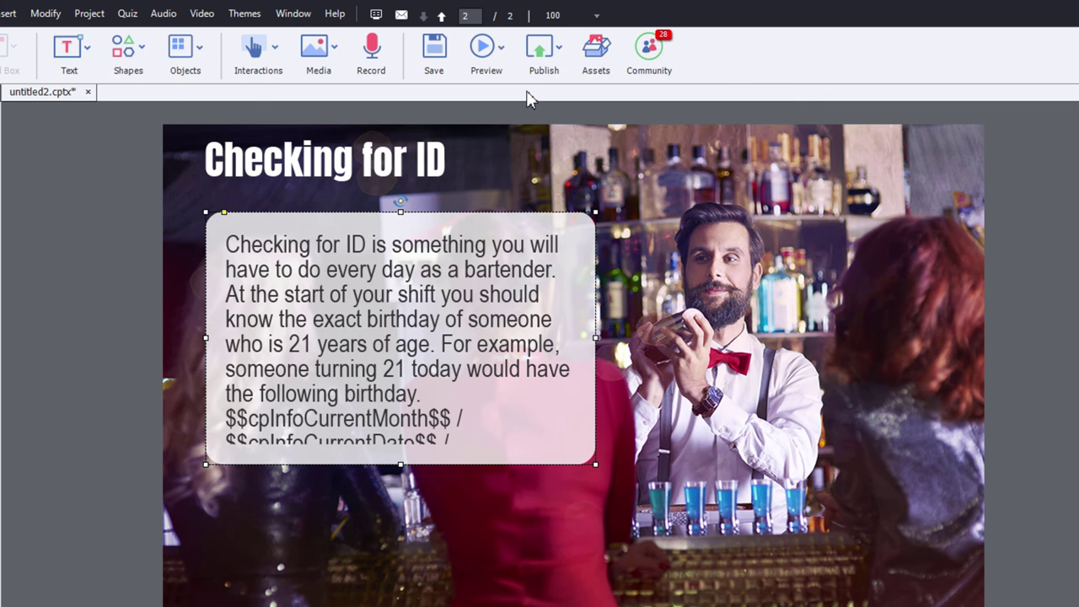
pyautogui.click(472, 42)
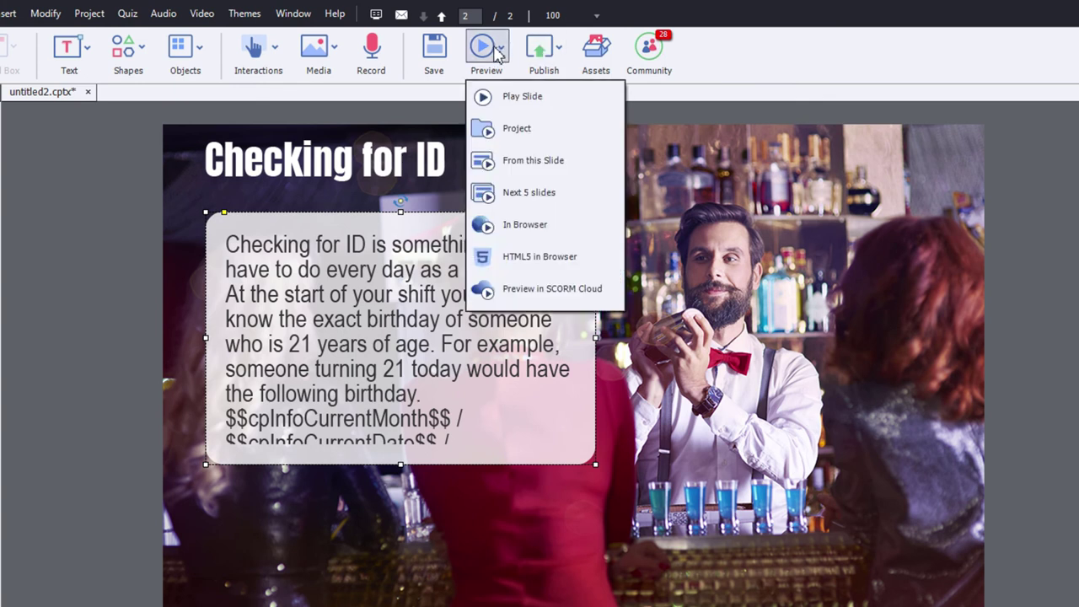
pyautogui.click(513, 260)
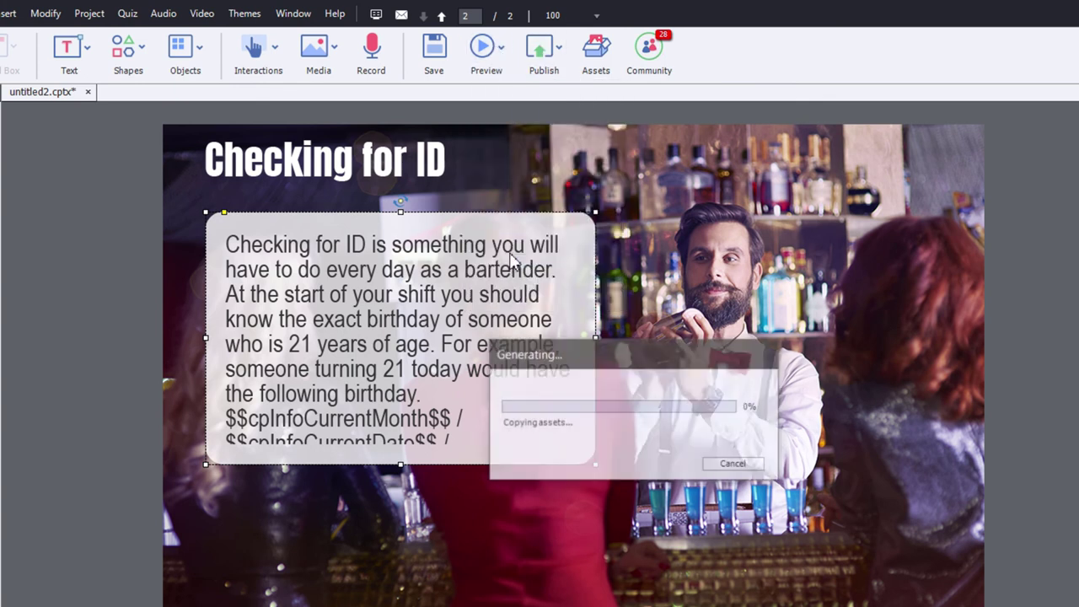